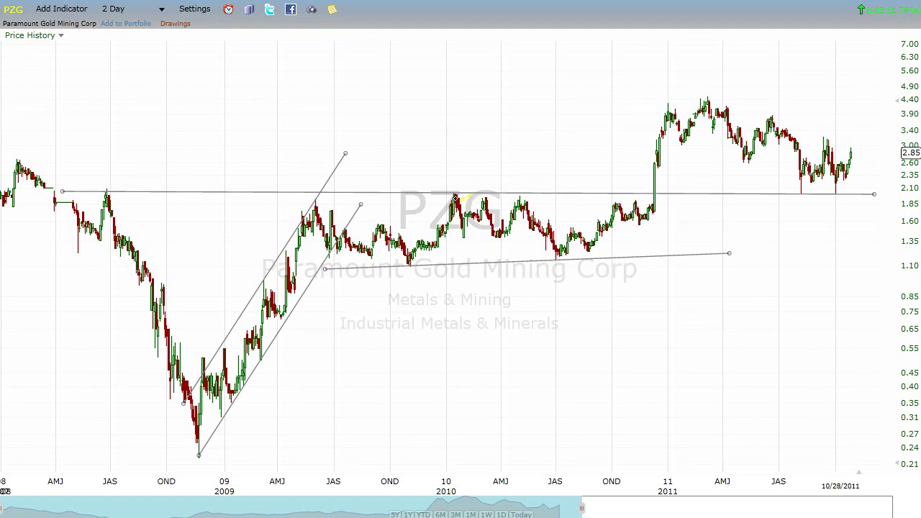
# - Draw a slightly descending trend line across the 2010 highs and erase it from the chart
pyautogui.moveTo(423, 186); pyautogui.dragTo(727, 209)
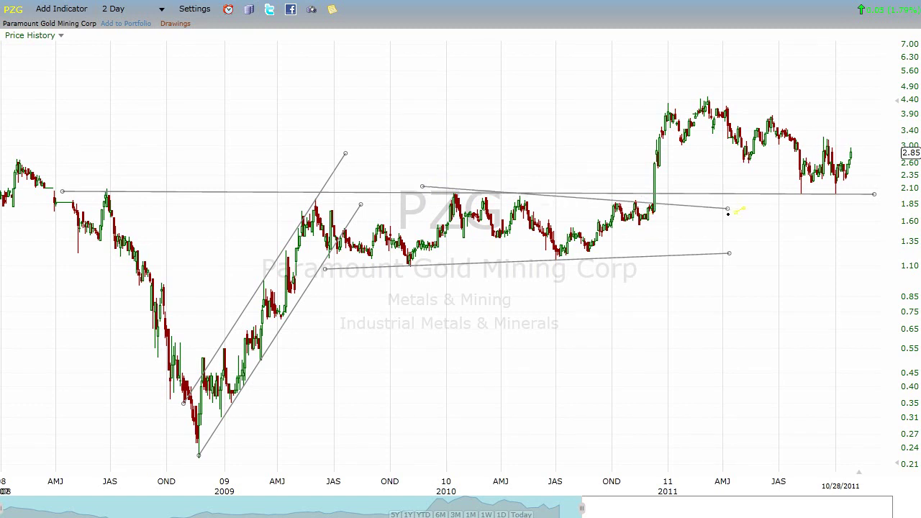
pyautogui.moveTo(422, 187); pyautogui.dragTo(418, 194)
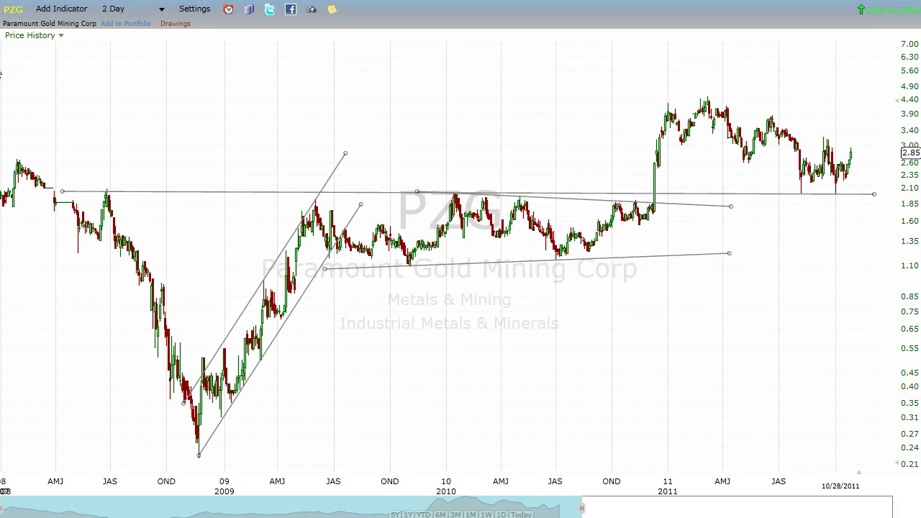
pyautogui.click(681, 205)
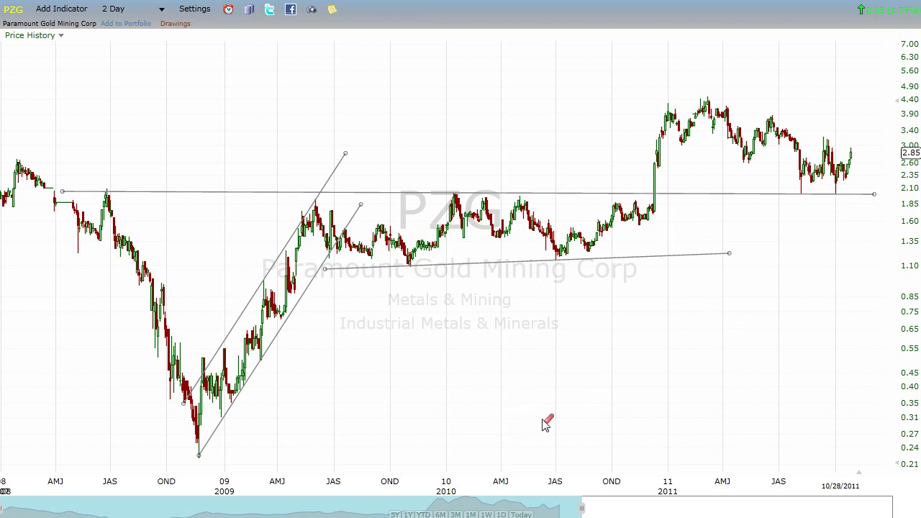
# - Recolor the long horizontal trend line near the 2.00 price level to a medium-dark green from the basic colors
pyautogui.moveTo(582, 507); pyautogui.dragTo(591, 507)
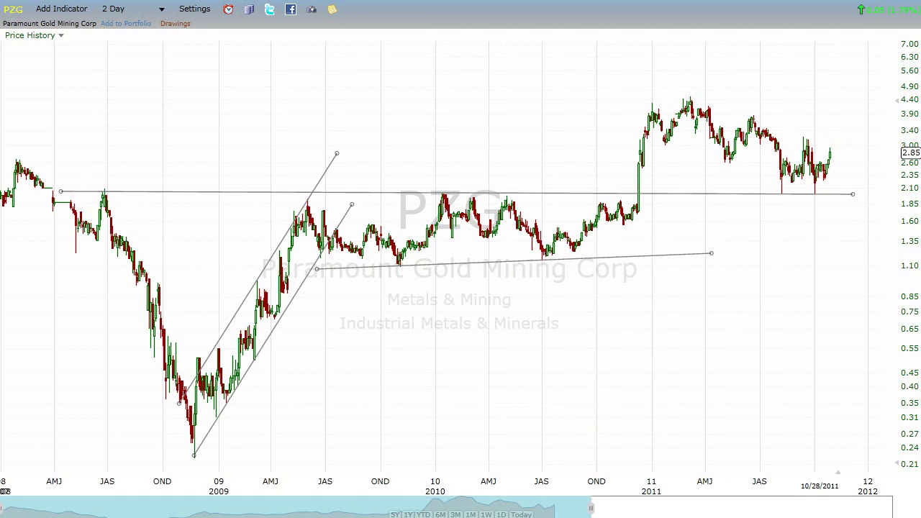
pyautogui.rightClick(170, 194)
pyautogui.click(204, 199)
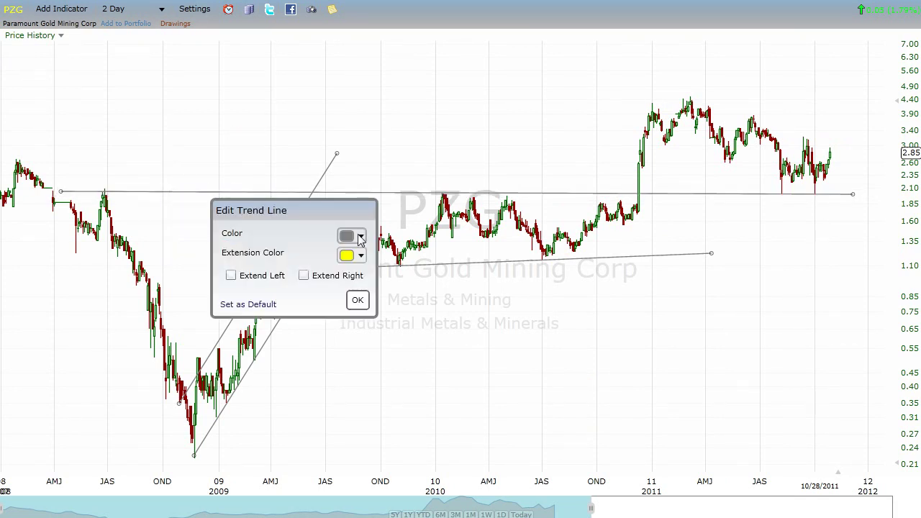
pyautogui.click(356, 236)
pyautogui.click(425, 332)
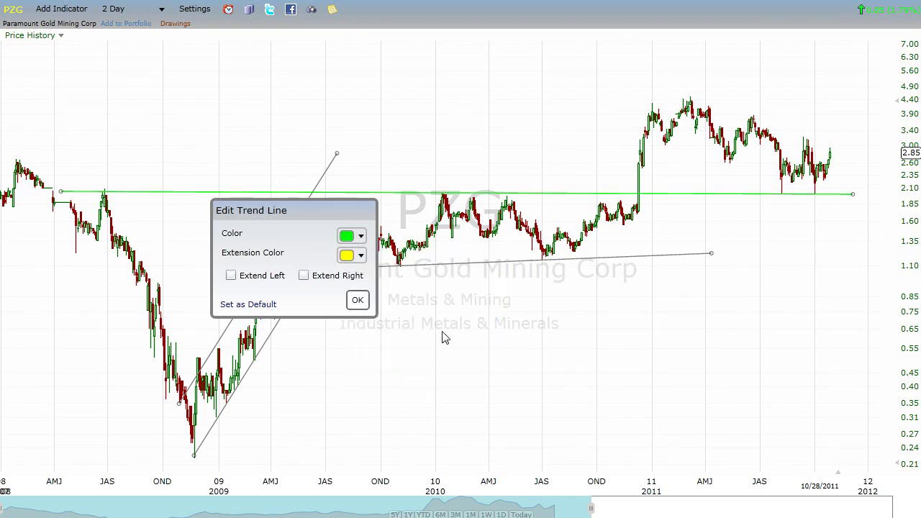
pyautogui.click(353, 239)
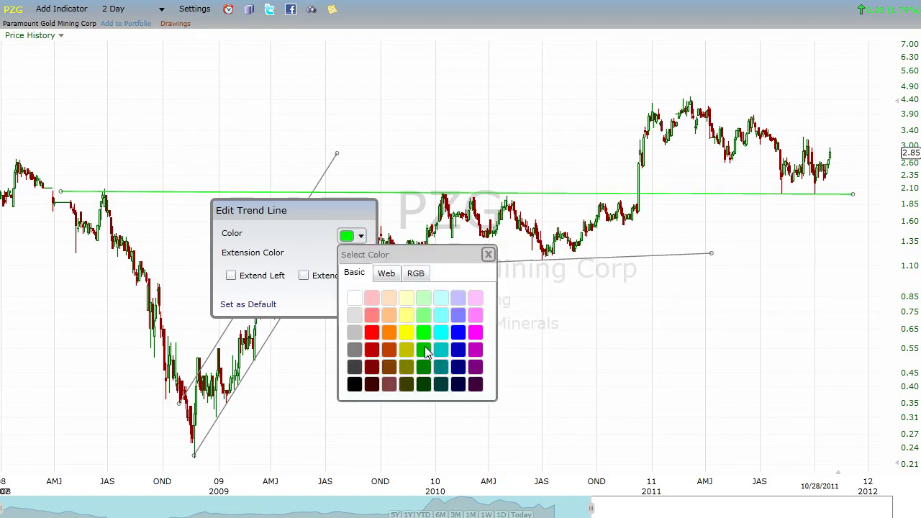
pyautogui.click(425, 351)
pyautogui.click(358, 301)
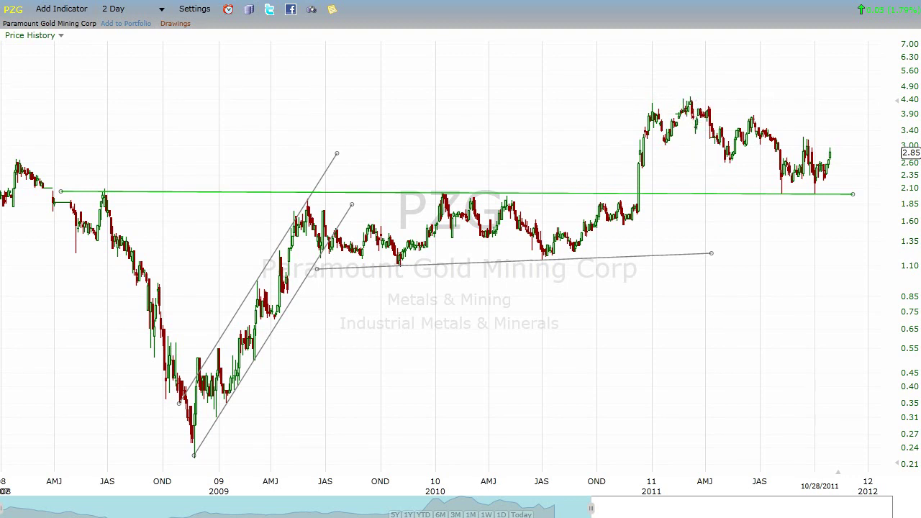
# - Draw a rising trend line from the early 2011 breakout near 2.85 to the mid-2011 high near 3.90
pyautogui.moveTo(646, 150); pyautogui.dragTo(755, 116)
pyautogui.moveTo(644, 159); pyautogui.dragTo(641, 156)
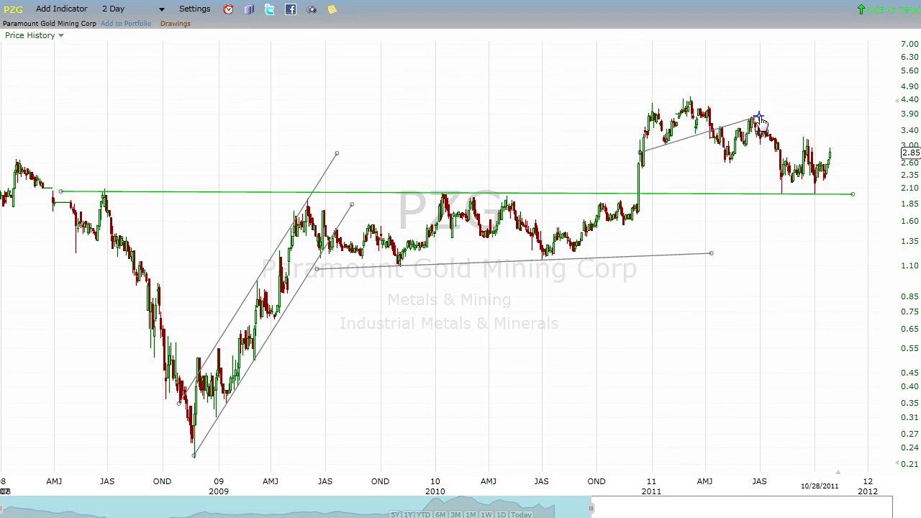
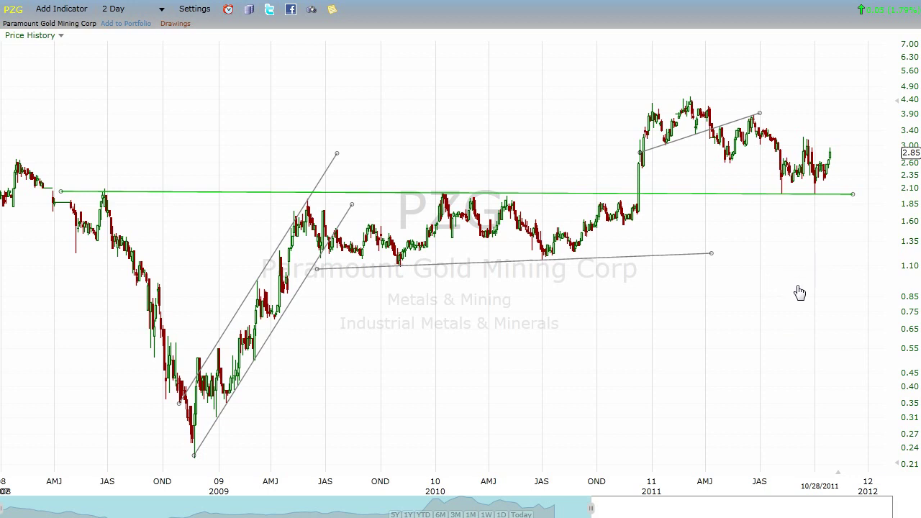
# - Switch the chart to the 30 Minute interval and view price history from early September to late October 2011
pyautogui.click(144, 15)
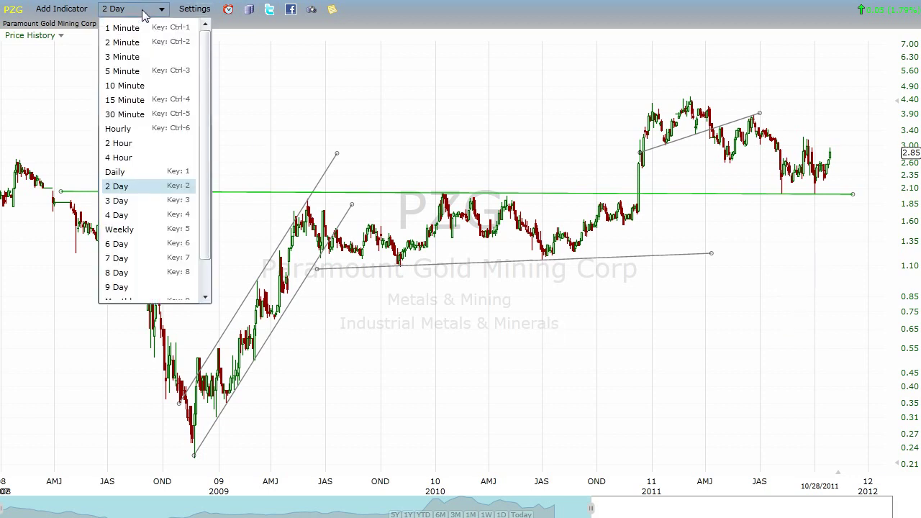
pyautogui.click(138, 115)
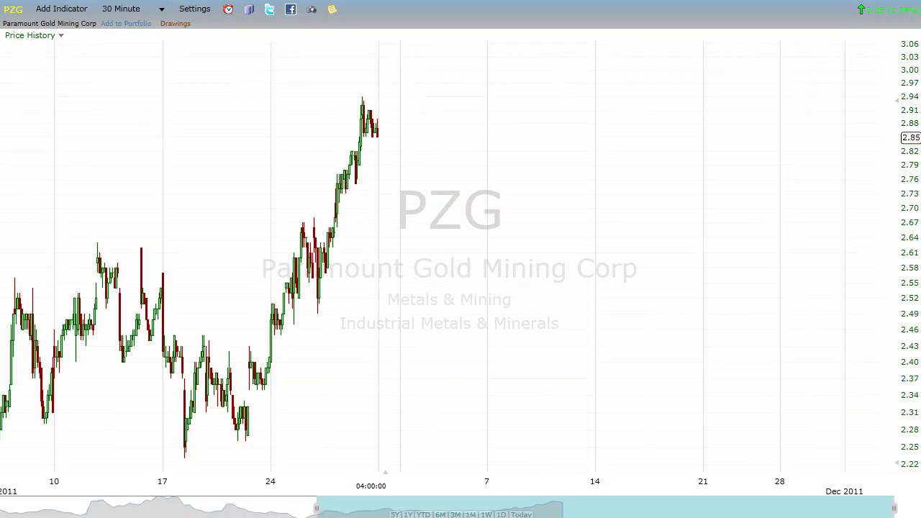
pyautogui.scroll(-3, 670, 511)
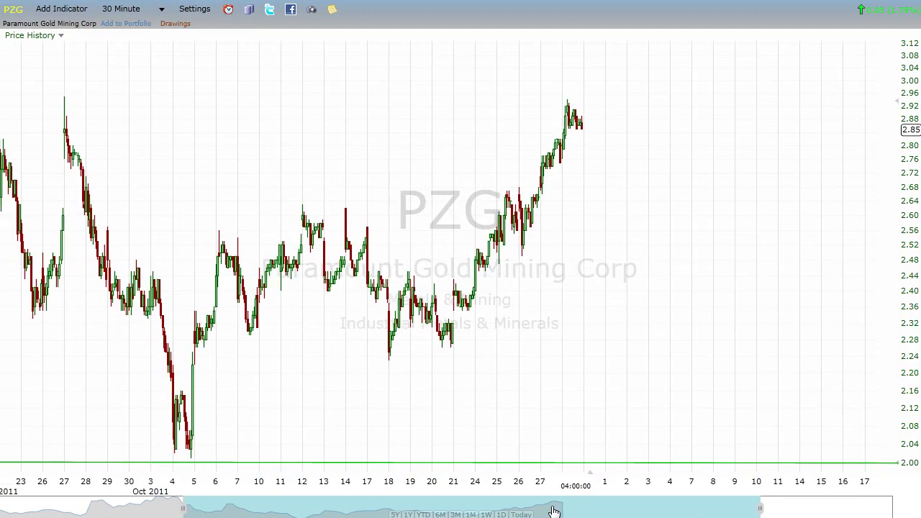
pyautogui.moveTo(554, 511); pyautogui.dragTo(476, 509)
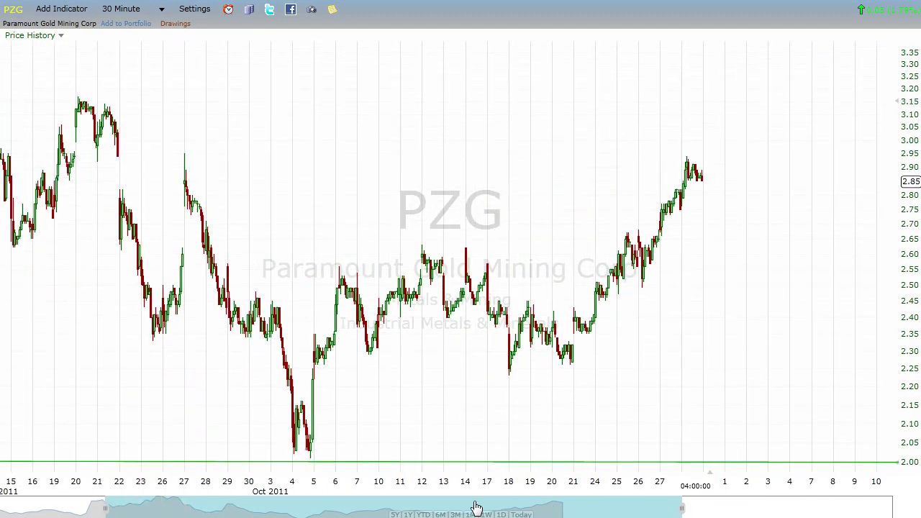
pyautogui.moveTo(458, 504); pyautogui.dragTo(294, 490)
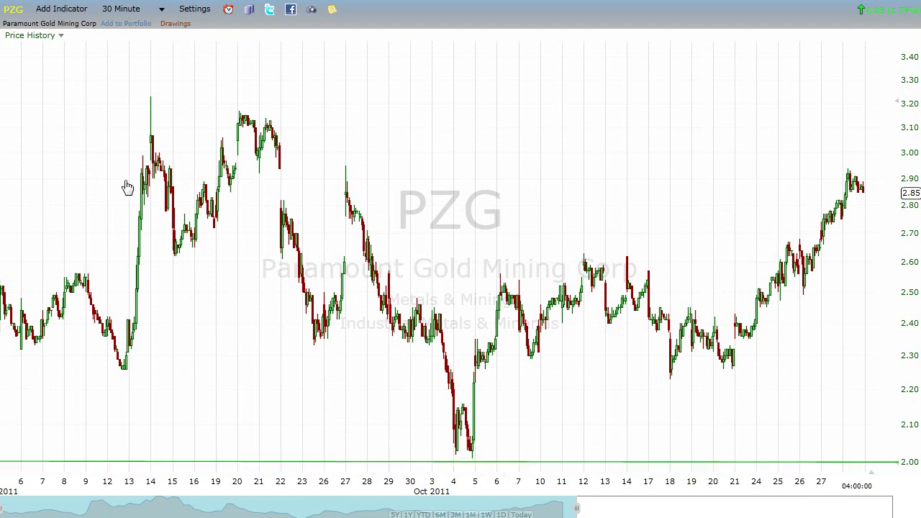
# - View the price history at the Hourly interval, then return the chart to the 2 Day interval
pyautogui.click(135, 11)
pyautogui.click(133, 131)
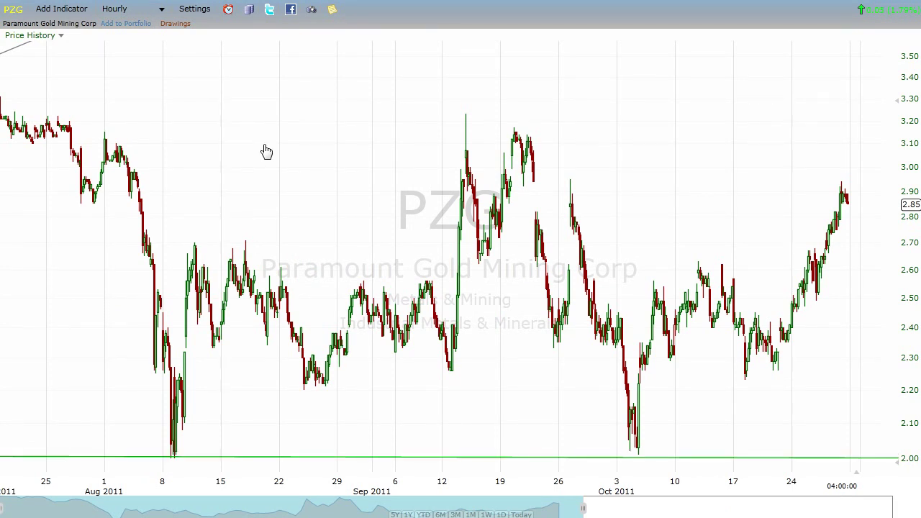
pyautogui.click(162, 10)
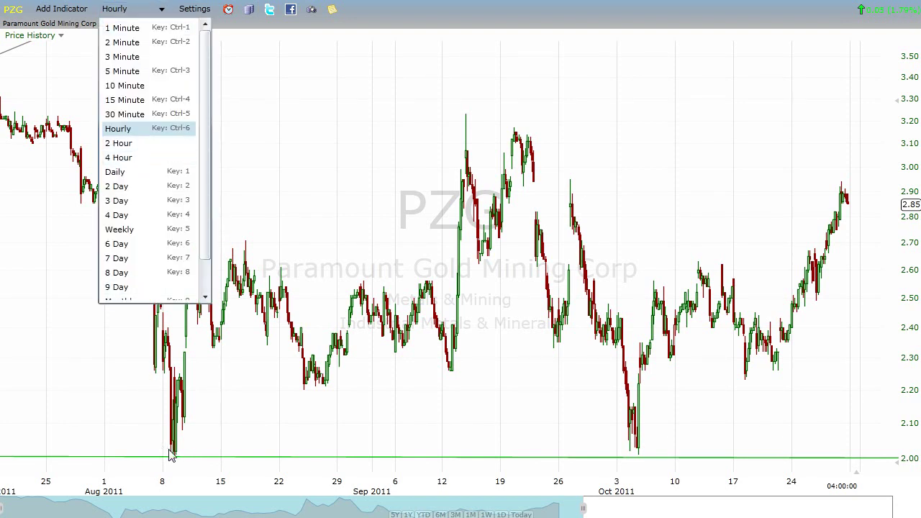
pyautogui.click(142, 190)
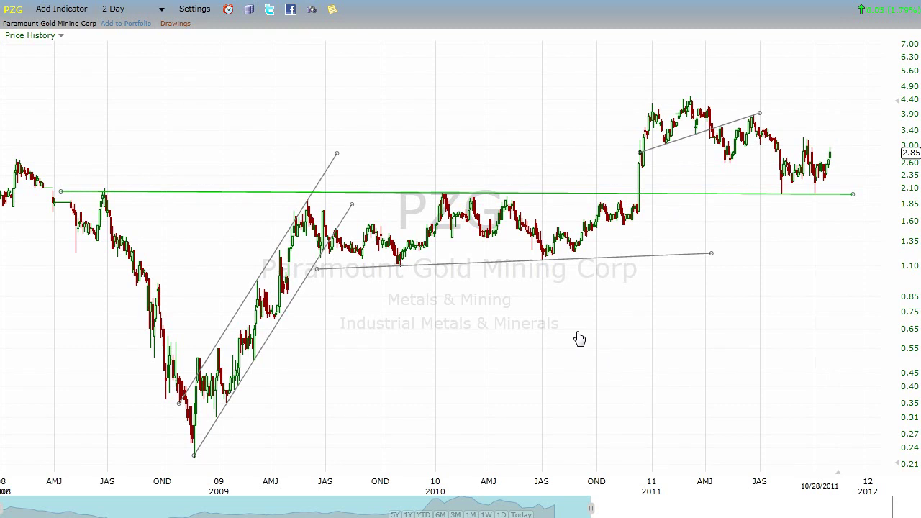
# - Recolor the lower, slightly rising support trend line beneath the 2009–2010 lows to red
pyautogui.rightClick(475, 264)
pyautogui.click(514, 270)
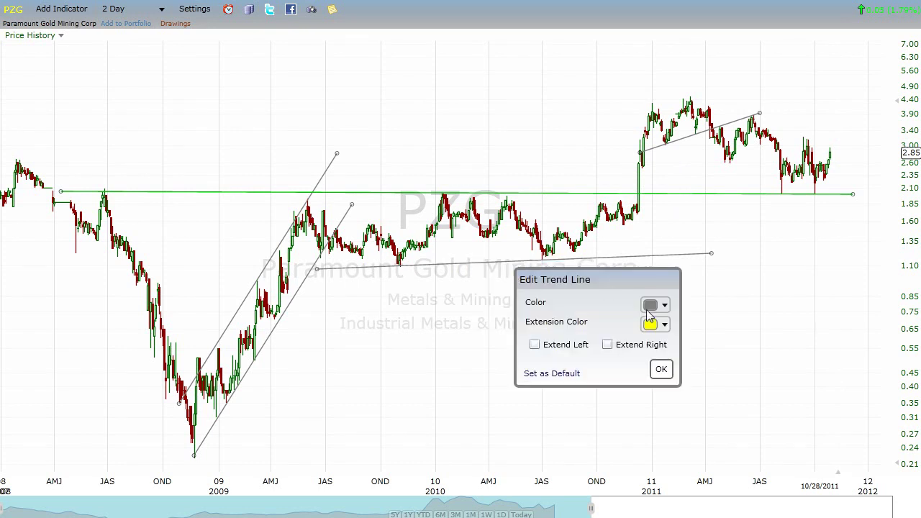
pyautogui.click(664, 307)
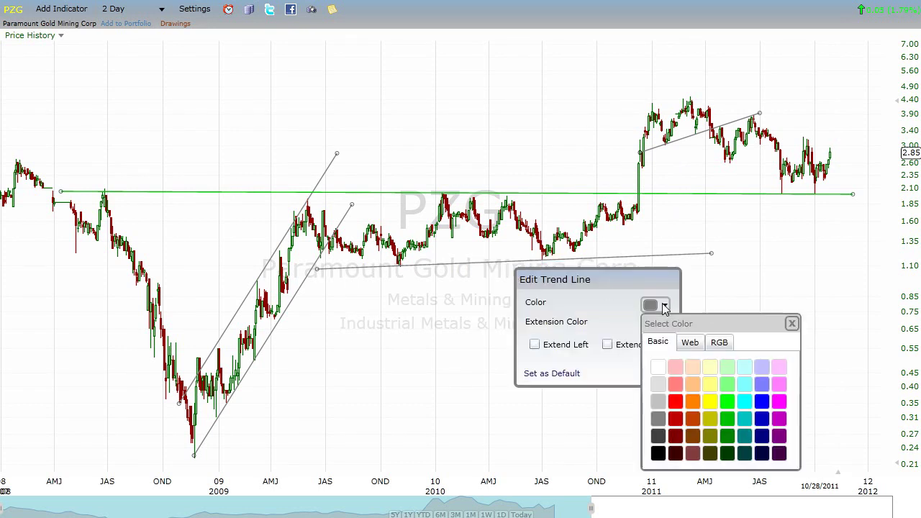
pyautogui.click(680, 402)
pyautogui.click(661, 370)
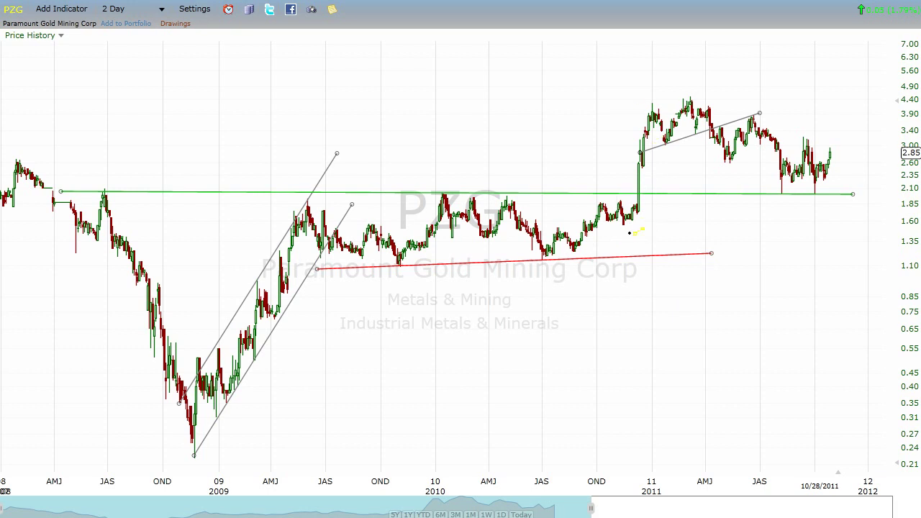
# - Draw a zigzag of three trend lines from the late 2010 price down to about 0.55, up to the red line, and down to about 0.25
pyautogui.moveTo(626, 221); pyautogui.dragTo(673, 346)
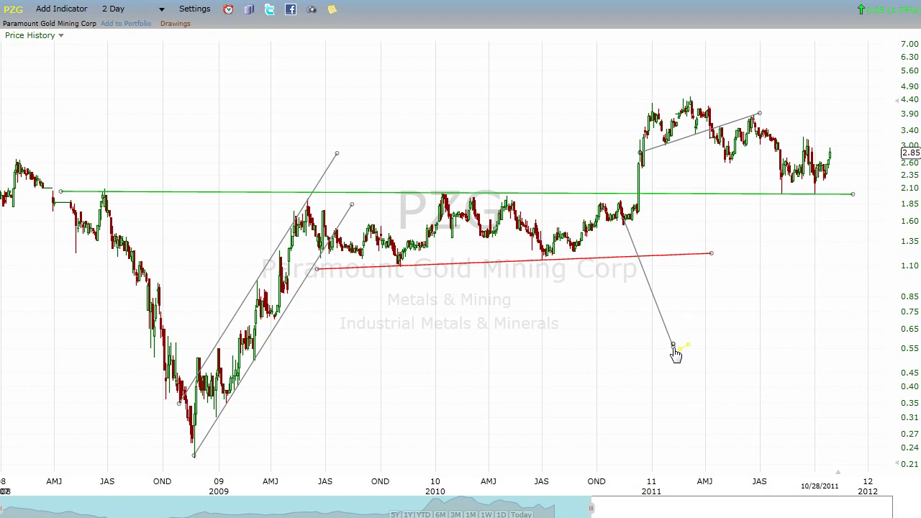
pyautogui.moveTo(673, 344); pyautogui.dragTo(696, 257)
pyautogui.moveTo(696, 256); pyautogui.dragTo(783, 443)
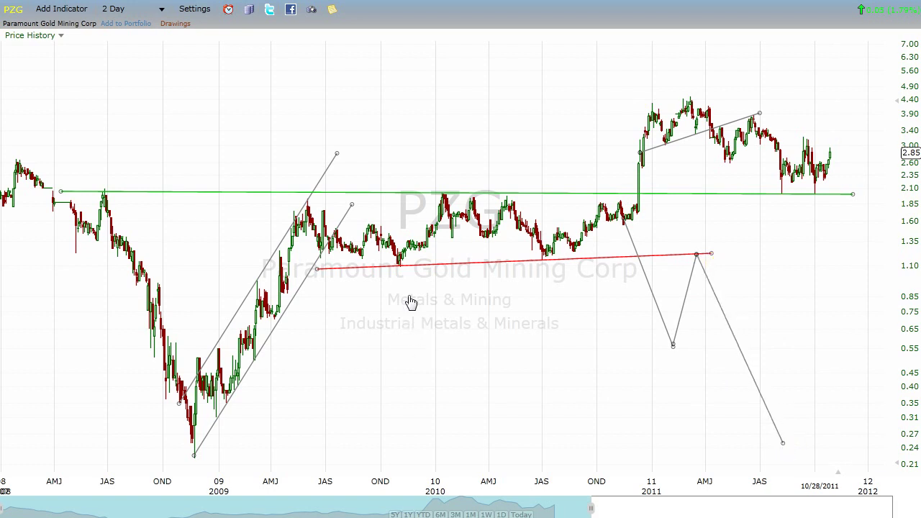